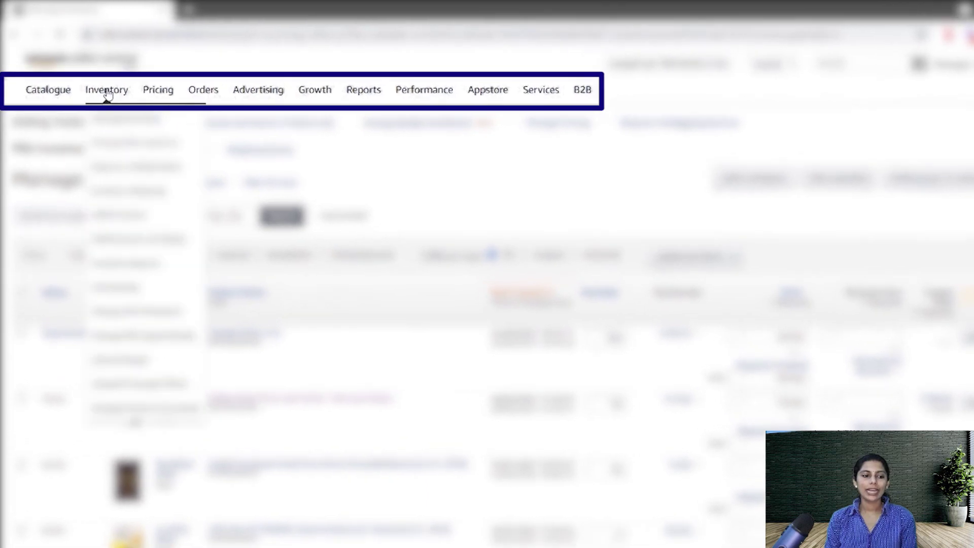
Step: Open the Manage Inventory page and look through the product listings
{"action": "mouse_move", "coordinate": [411, 82]}
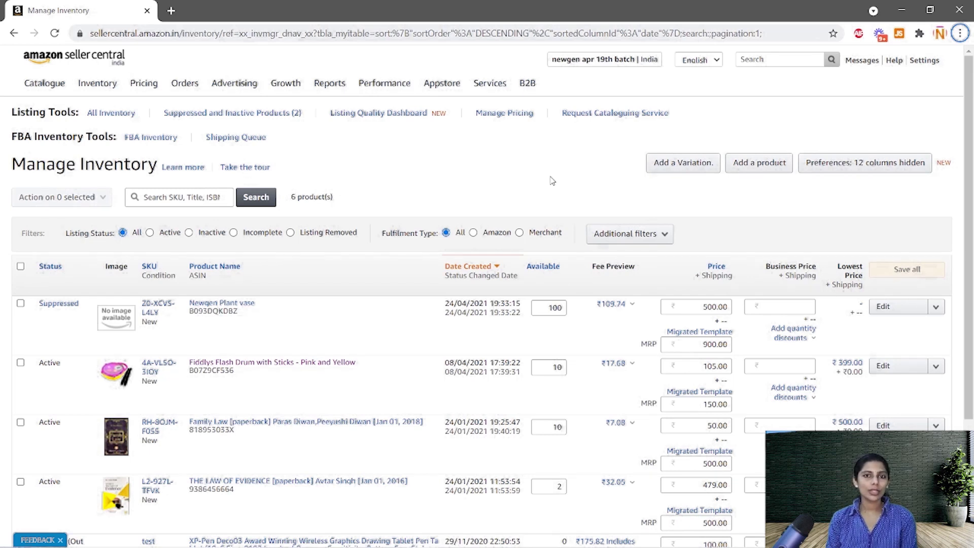
{"action": "mouse_move", "coordinate": [104, 84]}
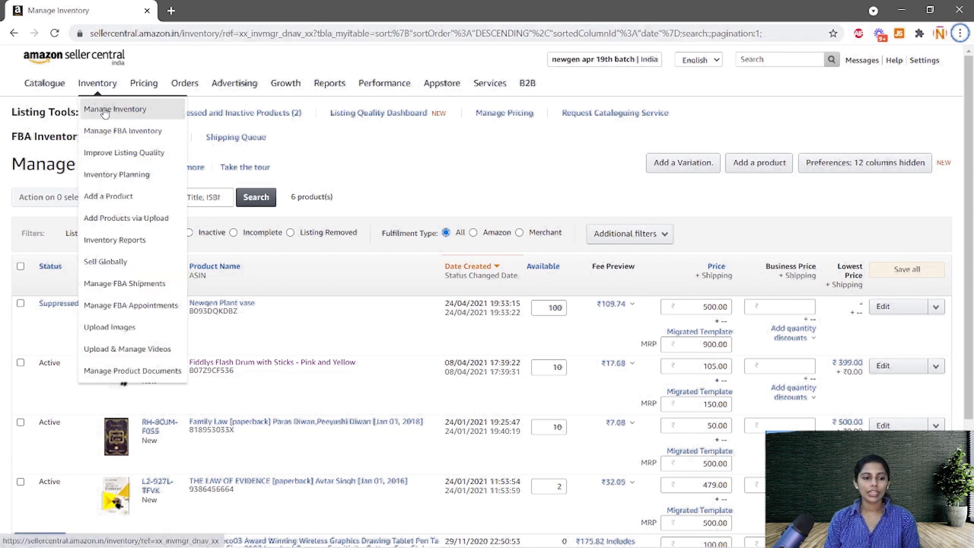
{"action": "left_click", "coordinate": [105, 112]}
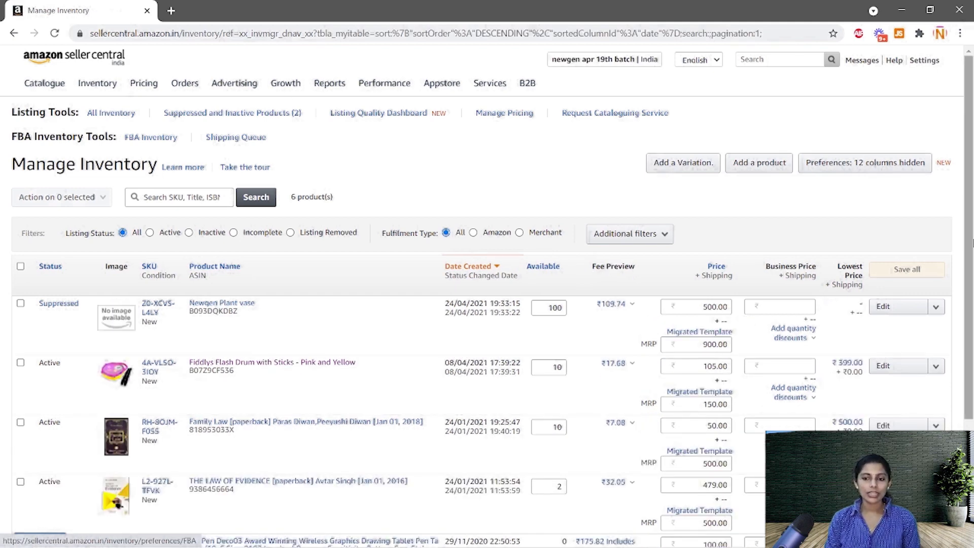
{"action": "scroll", "coordinate": [487, 295], "scroll_direction": "down", "scroll_amount": 3}
{"action": "scroll", "coordinate": [972, 304], "scroll_direction": "up", "scroll_amount": 3}
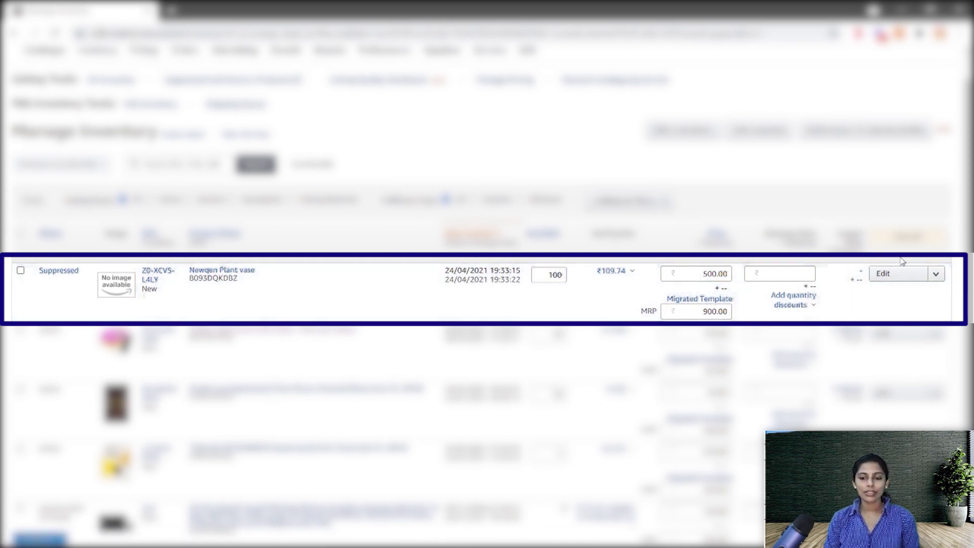
Step: Open the suppressed Newgen Plant vase listing for editing and review its image upload section
{"action": "left_click", "coordinate": [901, 277]}
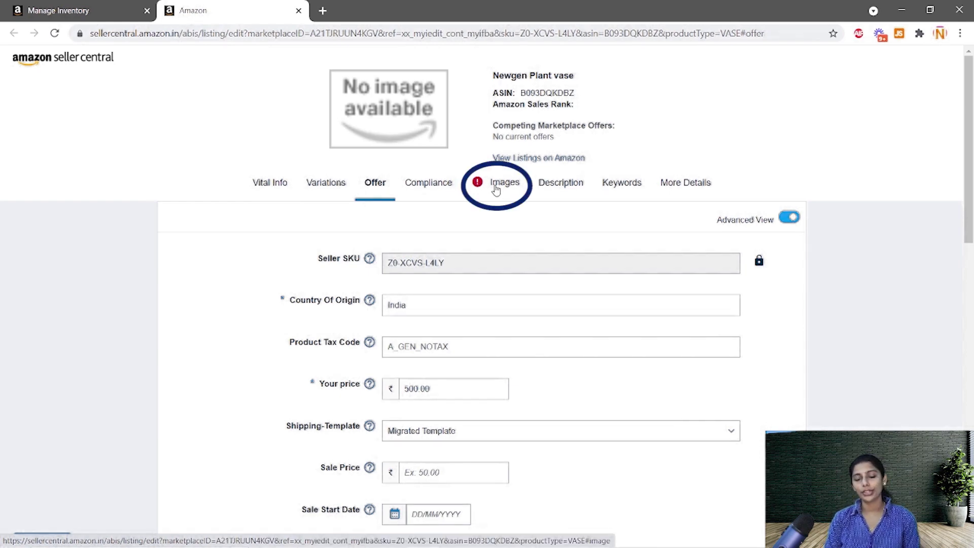
{"action": "left_click", "coordinate": [496, 187]}
{"action": "scroll", "coordinate": [496, 189], "scroll_direction": "down", "scroll_amount": 3}
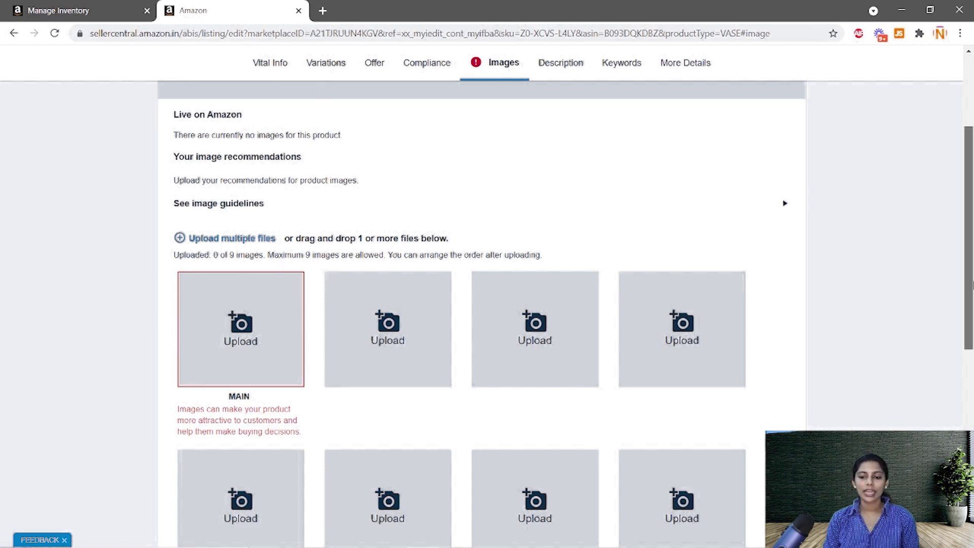
{"action": "scroll", "coordinate": [970, 287], "scroll_direction": "down", "scroll_amount": 4}
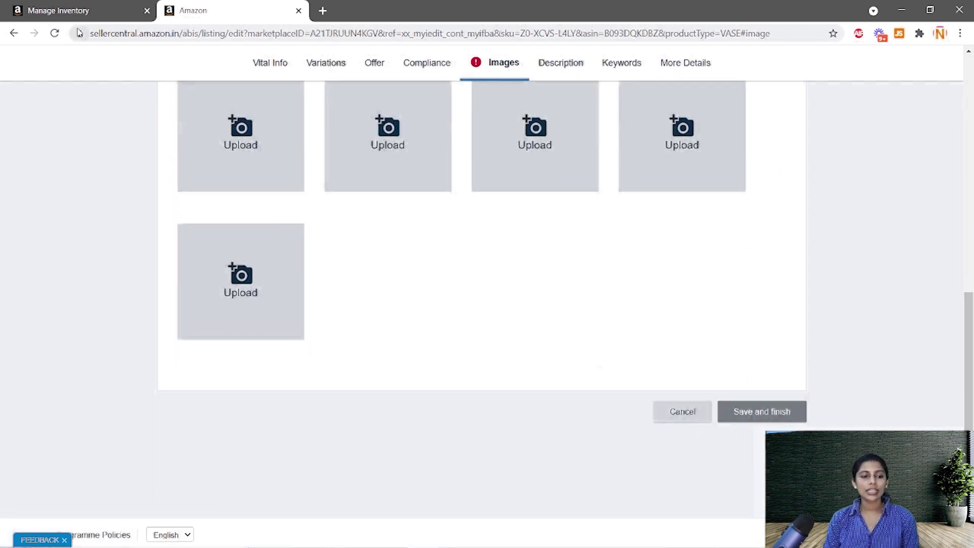
Step: Back in the inventory list, set the available quantity of the Red Ballons Feng Shui Crystal Lotus to 10 and save it
{"action": "left_click", "coordinate": [61, 11]}
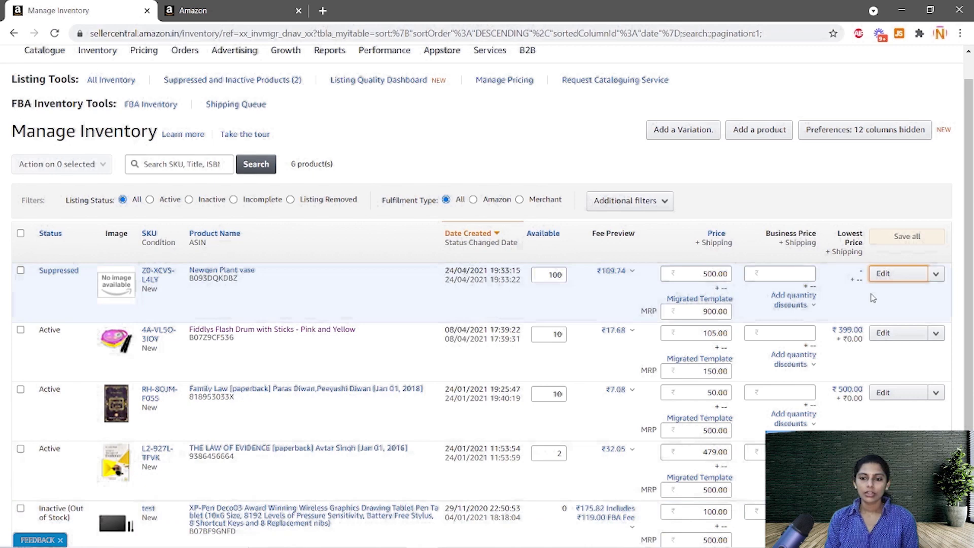
{"action": "scroll", "coordinate": [73, 523], "scroll_direction": "down", "scroll_amount": 3}
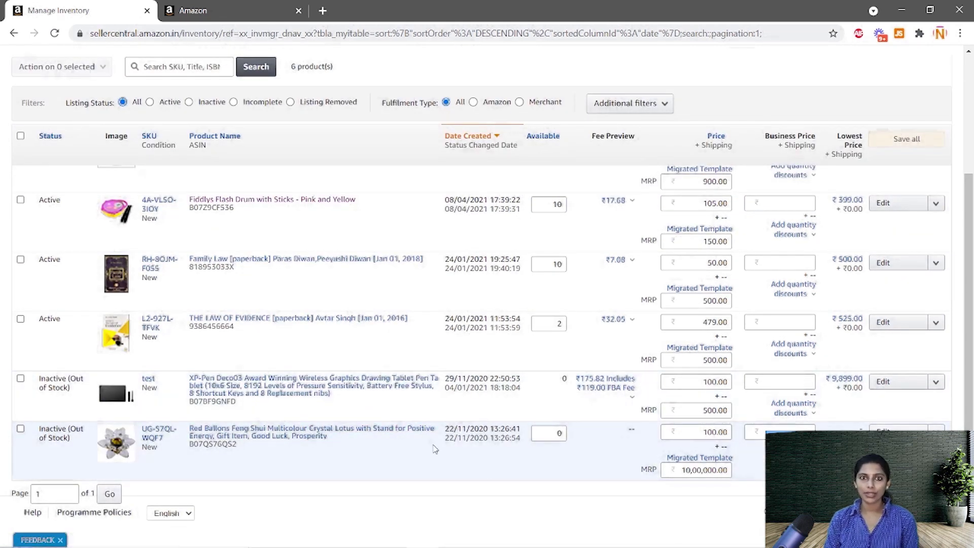
{"action": "left_click", "coordinate": [559, 439]}
{"action": "type", "text": "10"}
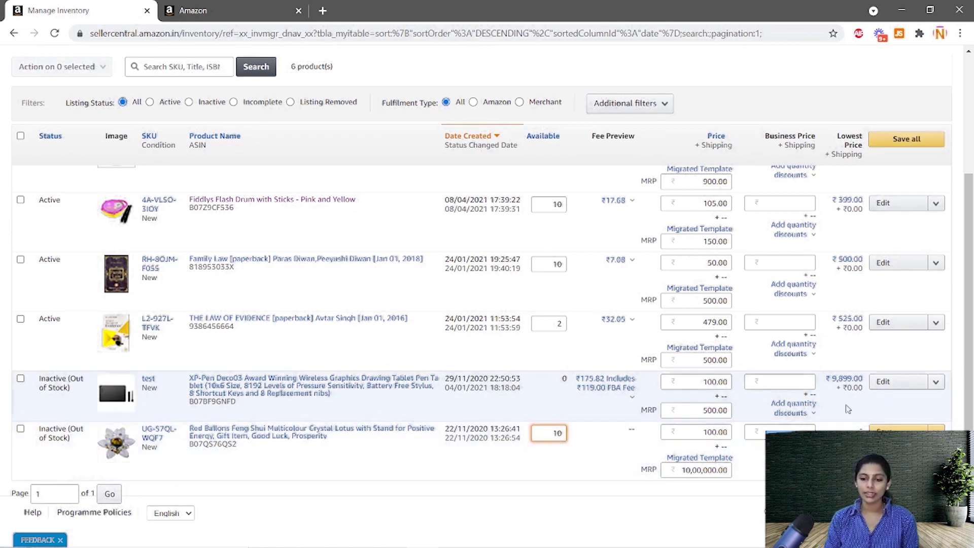
{"action": "key", "text": "Return"}
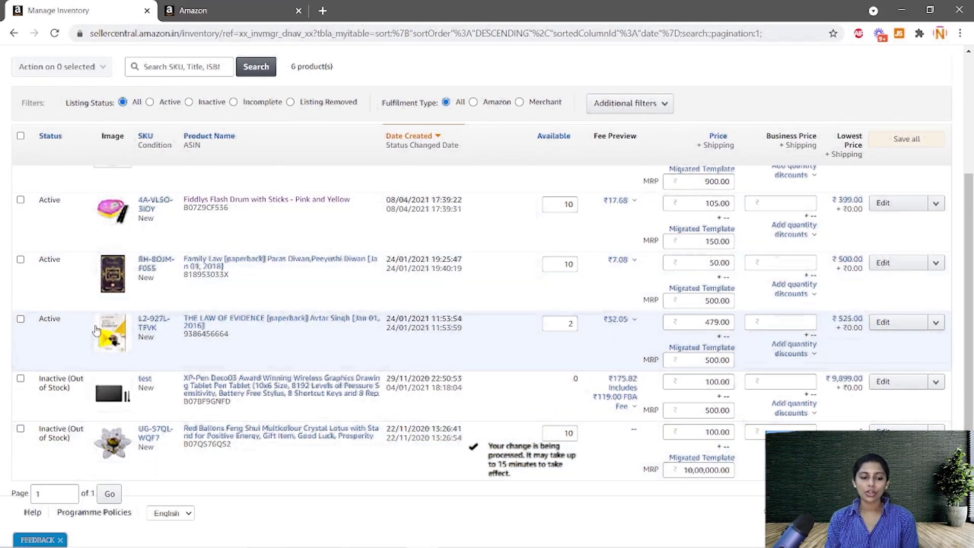
Step: Check the available quantity of THE LAW OF EVIDENCE paperback and look over the other listings
{"action": "double_click", "coordinate": [572, 324]}
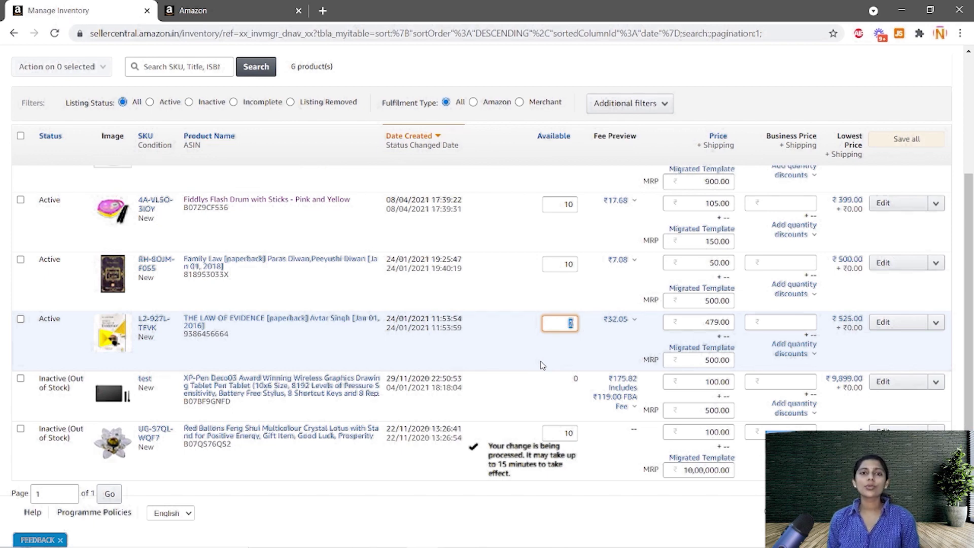
{"action": "scroll", "coordinate": [542, 365], "scroll_direction": "up", "scroll_amount": 3}
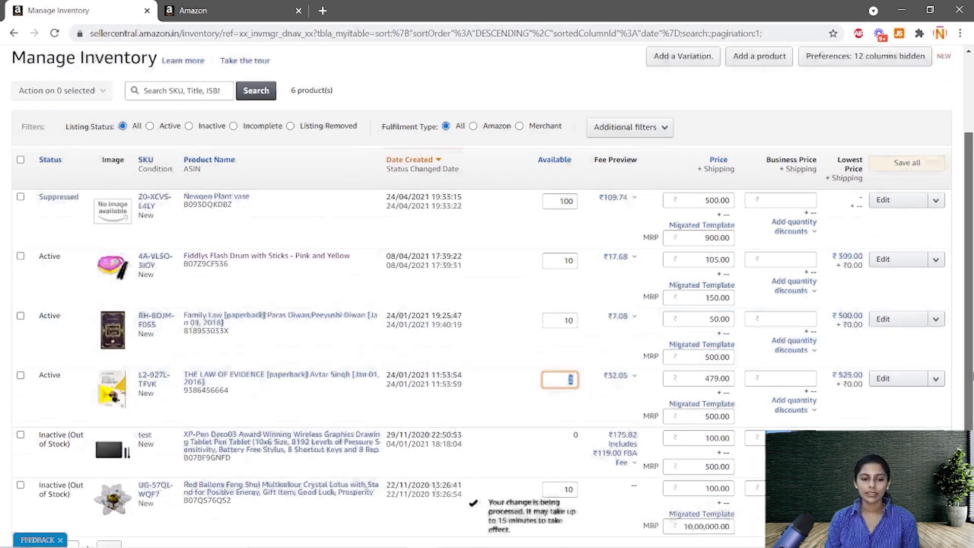
{"action": "scroll", "coordinate": [969, 370], "scroll_direction": "down", "scroll_amount": 1}
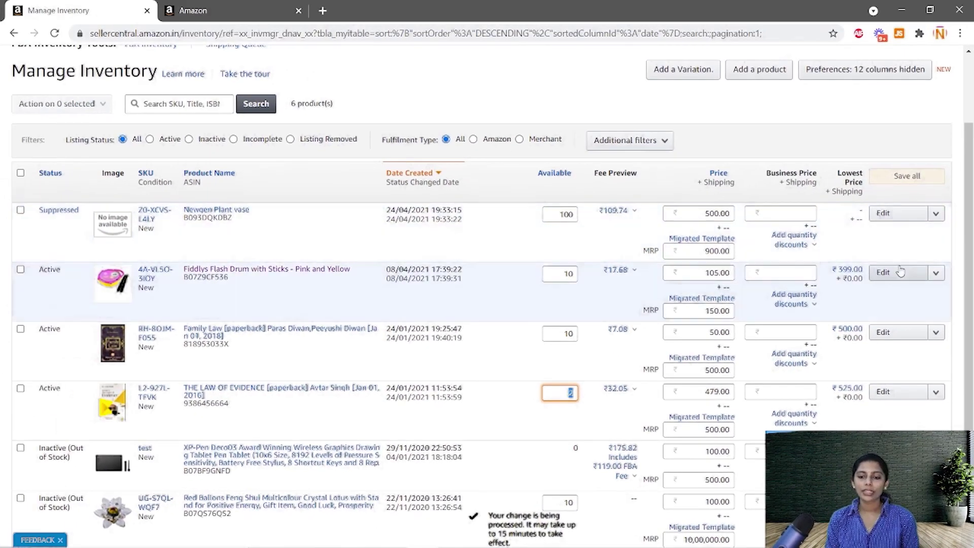
Step: Open the Fiddlys Flash Drum with Sticks listing for editing and review its offer details down to the Maximum Retail Price
{"action": "left_click", "coordinate": [901, 273]}
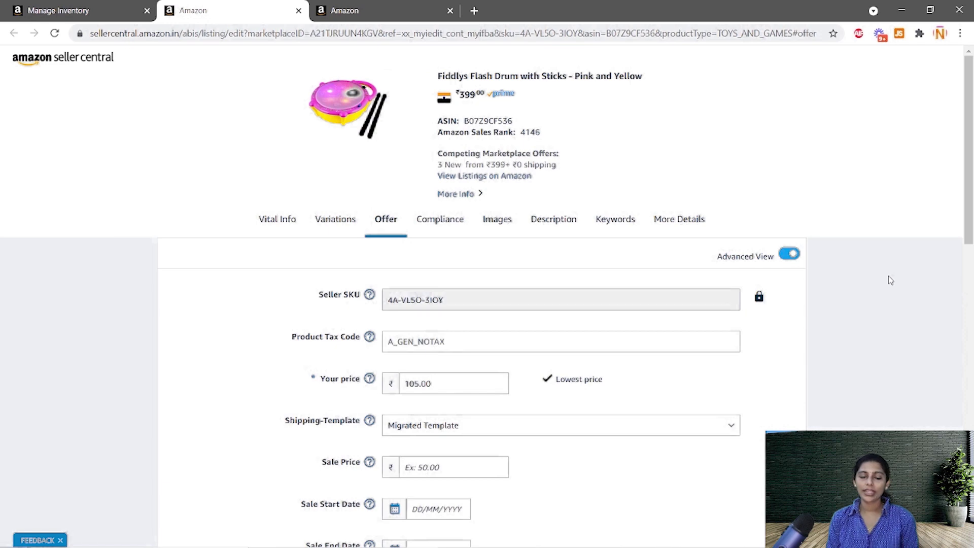
{"action": "left_click", "coordinate": [964, 314]}
{"action": "scroll", "coordinate": [972, 269], "scroll_direction": "down", "scroll_amount": 6}
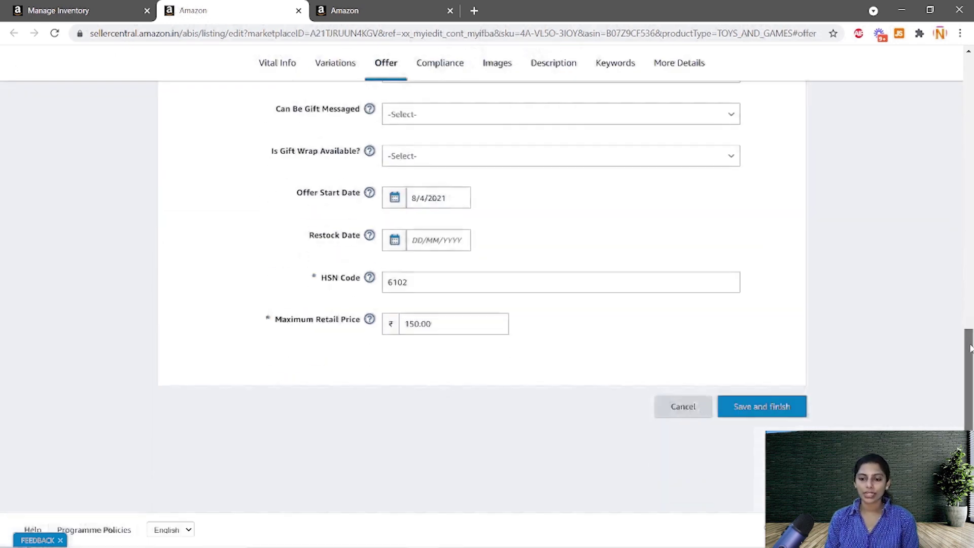
Step: Return to the inventory list and open the Account Health page to review its performance metrics
{"action": "left_click", "coordinate": [49, 10]}
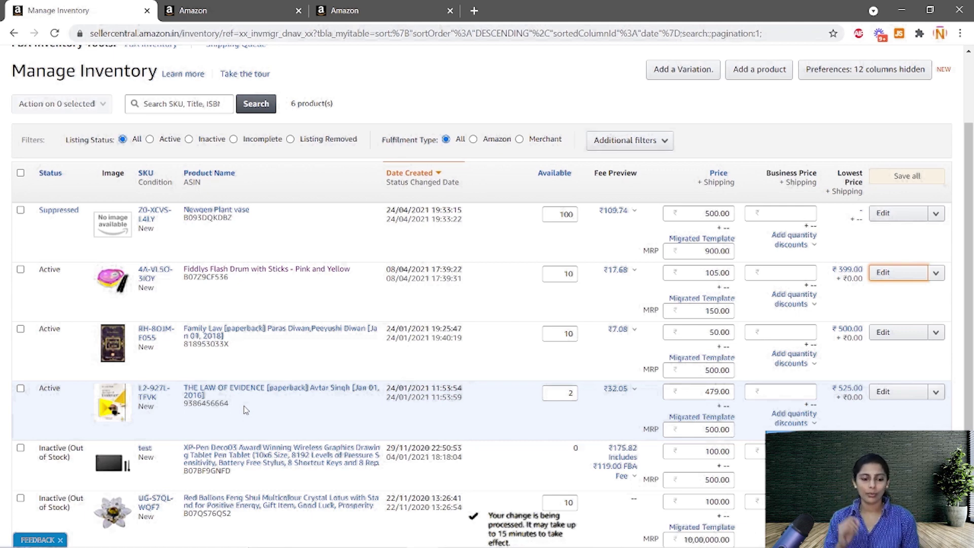
{"action": "scroll", "coordinate": [967, 255], "scroll_direction": "up", "scroll_amount": 2}
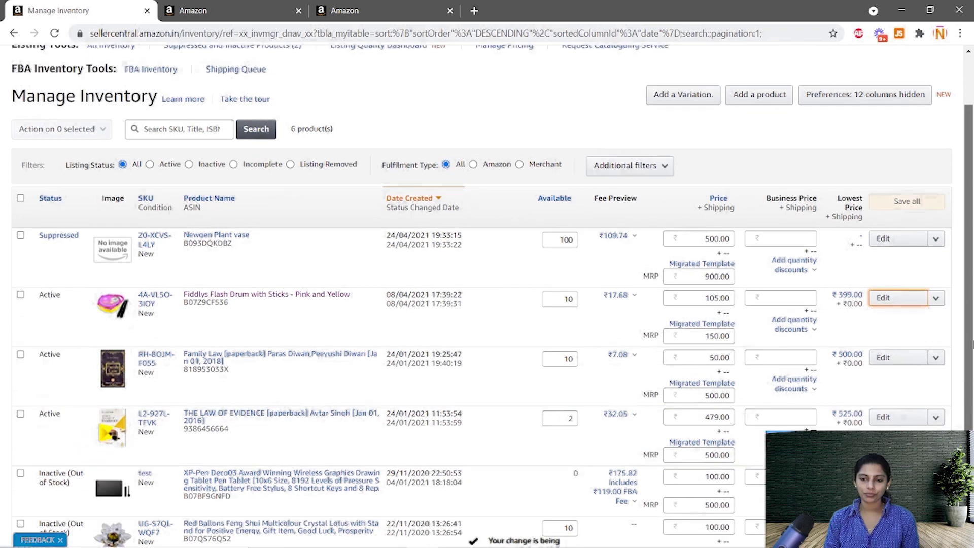
{"action": "mouse_move", "coordinate": [384, 83]}
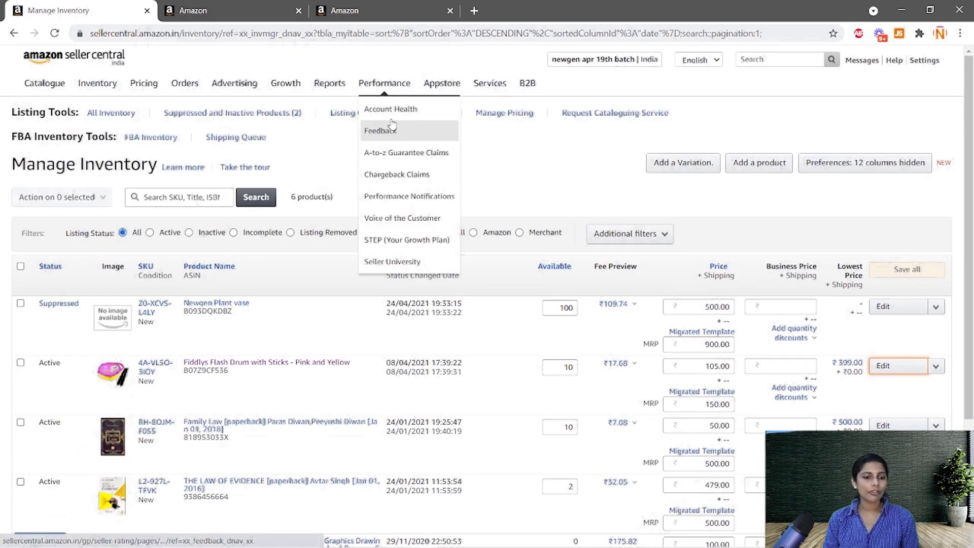
{"action": "left_click", "coordinate": [389, 116]}
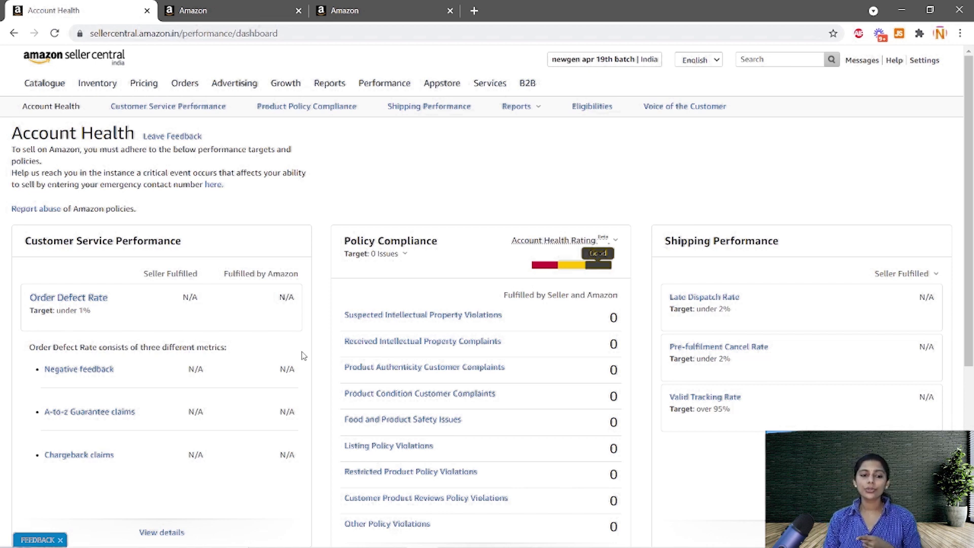
{"action": "mouse_move", "coordinate": [372, 103]}
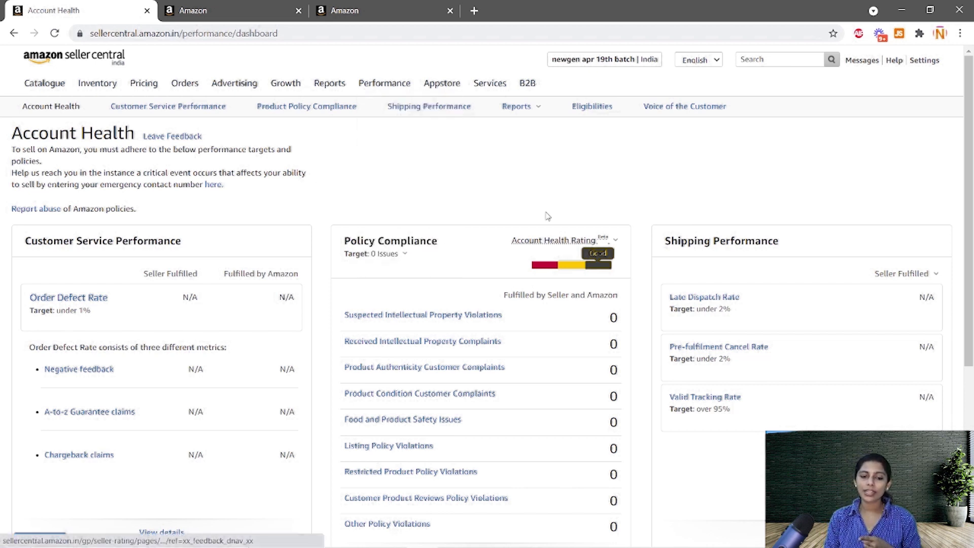
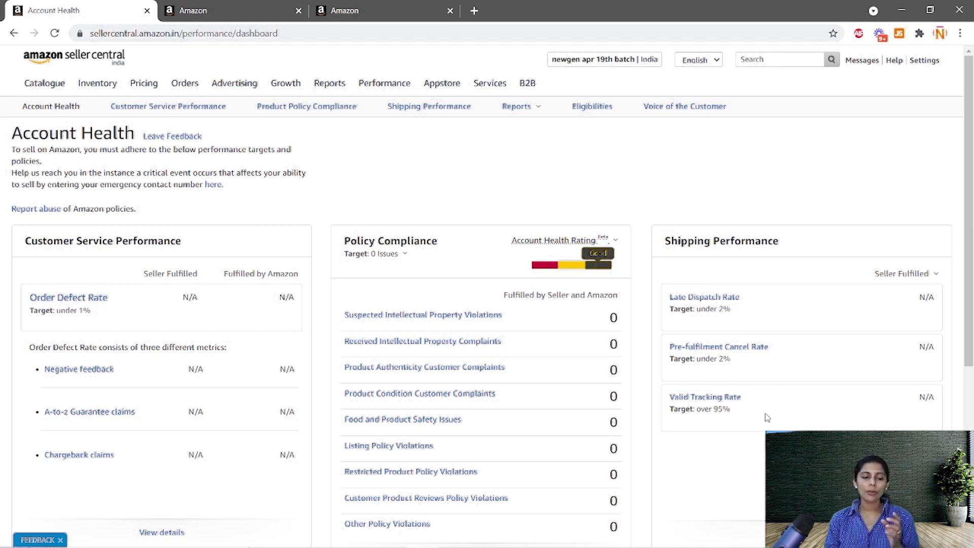
Step: Revisit the suppressed vase in Manage Inventory and return to the Account Health page
{"action": "mouse_move", "coordinate": [97, 83]}
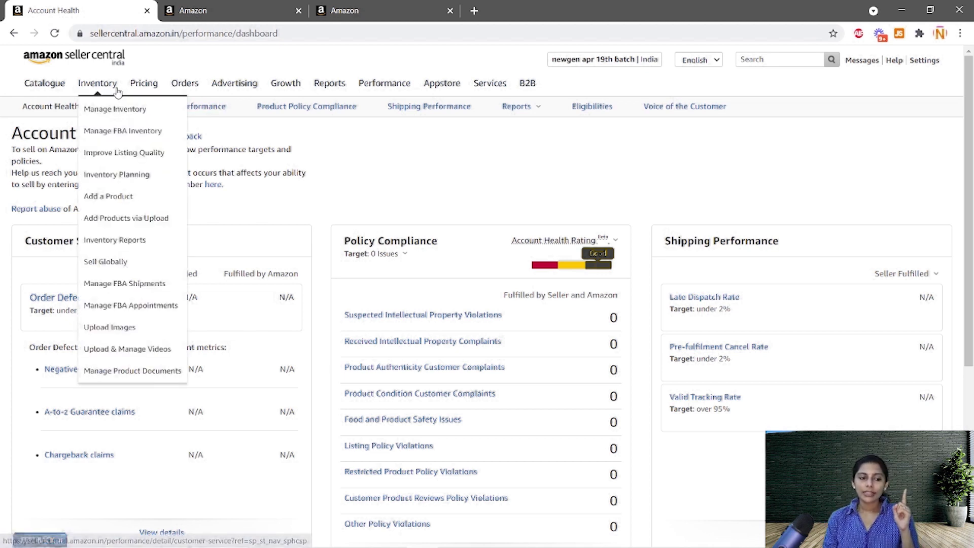
{"action": "left_click", "coordinate": [111, 117]}
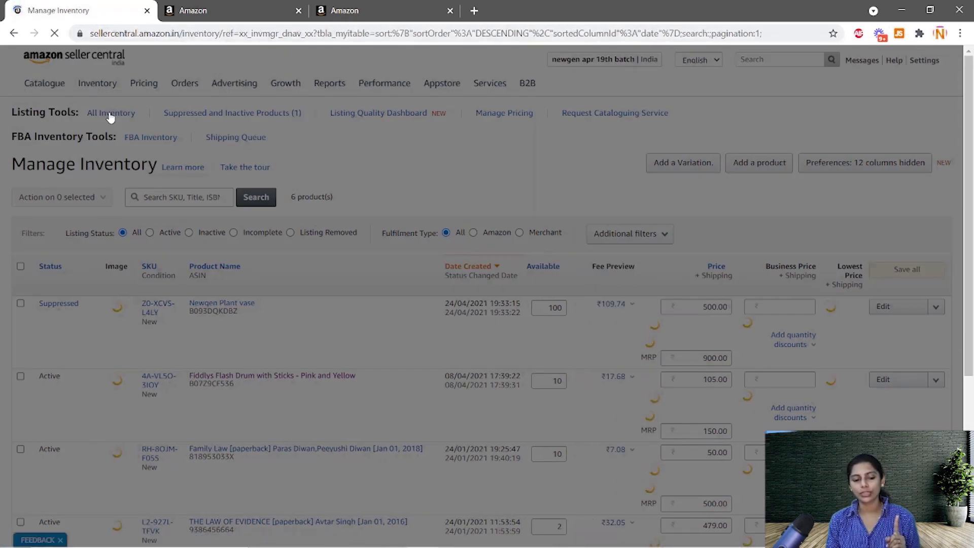
{"action": "left_click", "coordinate": [778, 125]}
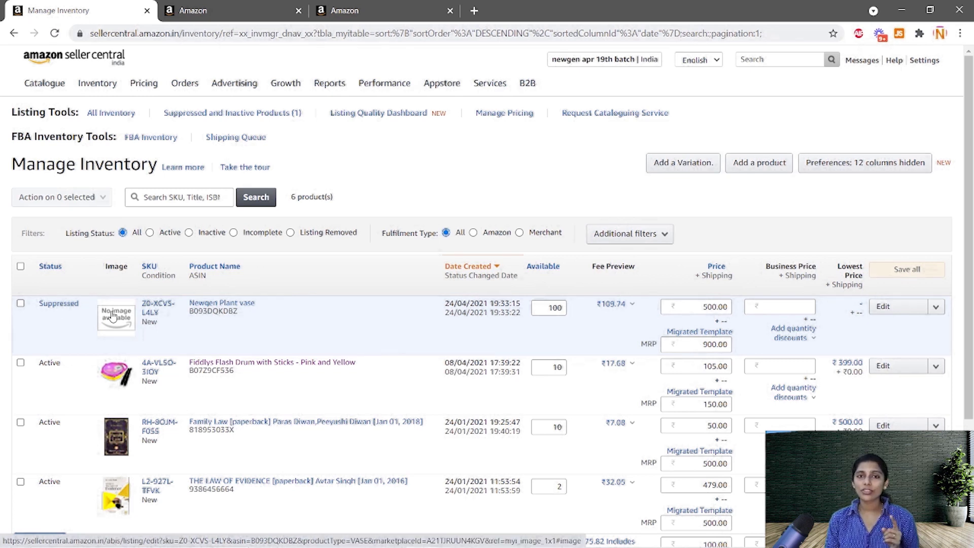
{"action": "mouse_move", "coordinate": [386, 85]}
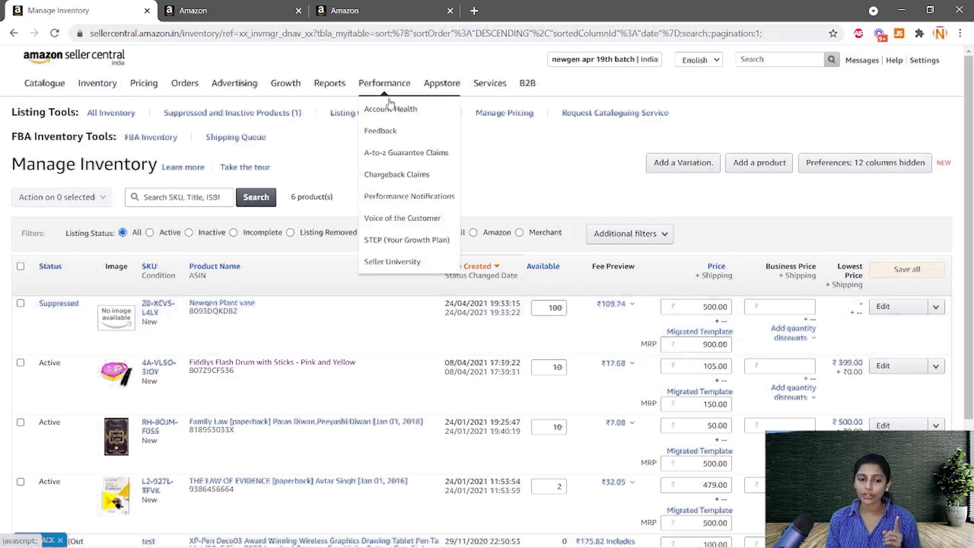
{"action": "left_click", "coordinate": [390, 108]}
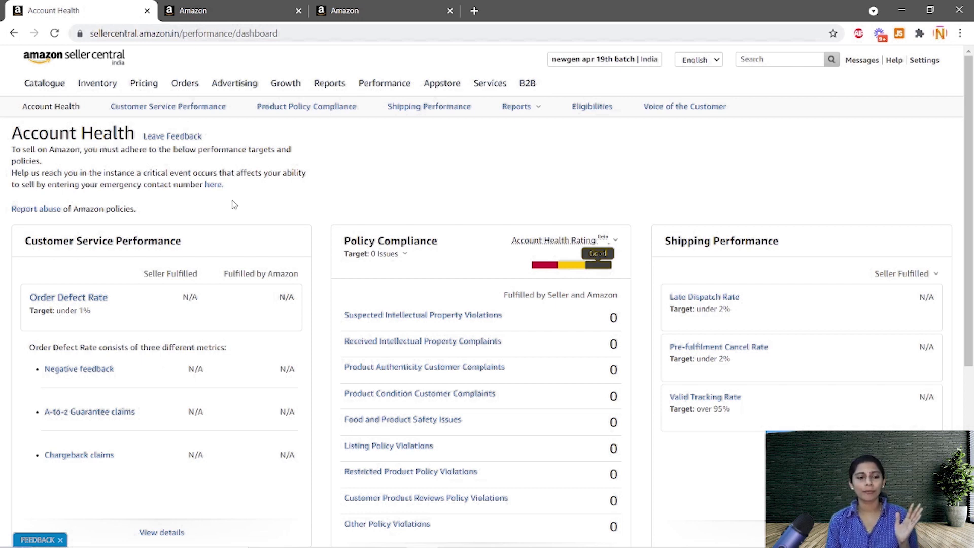
Step: Open the Feedback Manager and review the feedback ratings and recent feedback section
{"action": "mouse_move", "coordinate": [395, 87]}
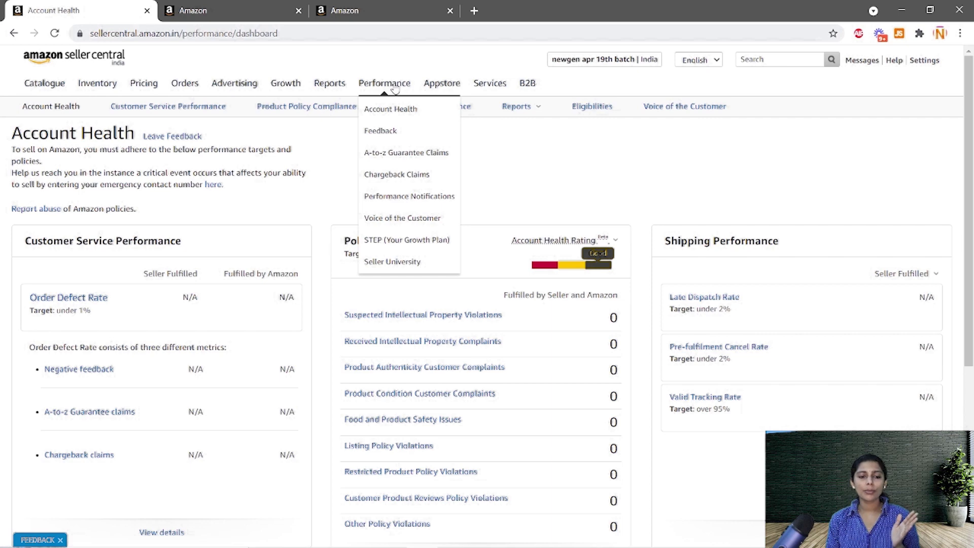
{"action": "left_click", "coordinate": [396, 131]}
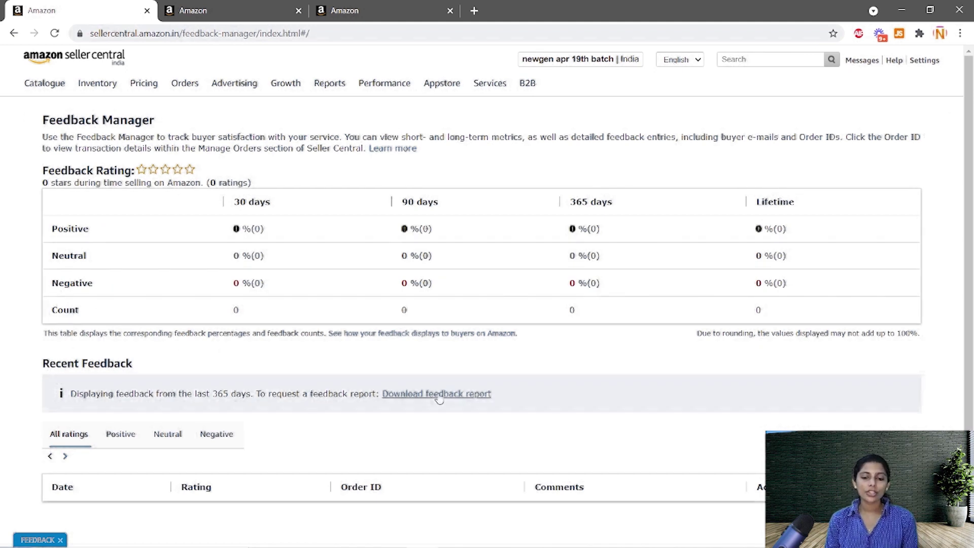
{"action": "scroll", "coordinate": [972, 272], "scroll_direction": "down", "scroll_amount": 2}
{"action": "scroll", "coordinate": [971, 273], "scroll_direction": "up", "scroll_amount": 2}
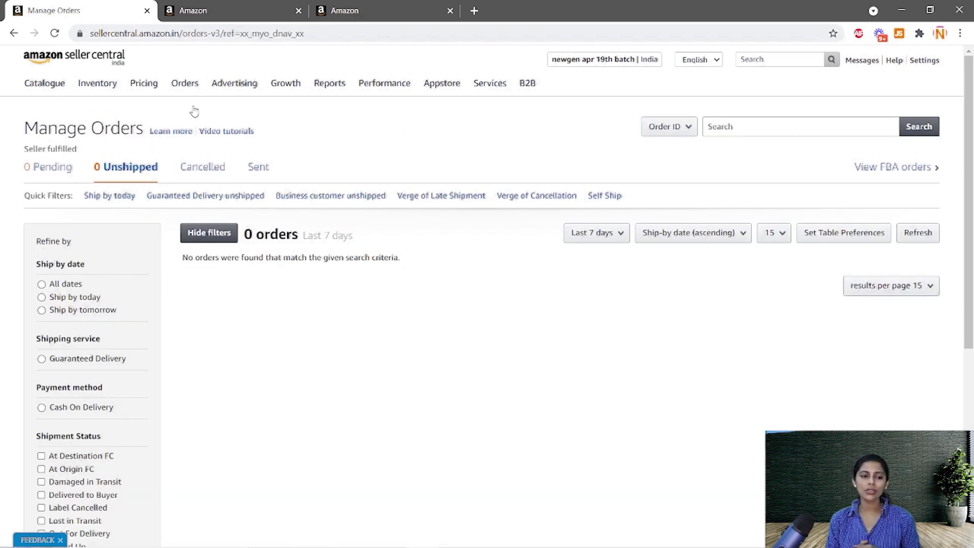
Step: Open the Manage Orders page and view the FBA orders
{"action": "mouse_move", "coordinate": [185, 86]}
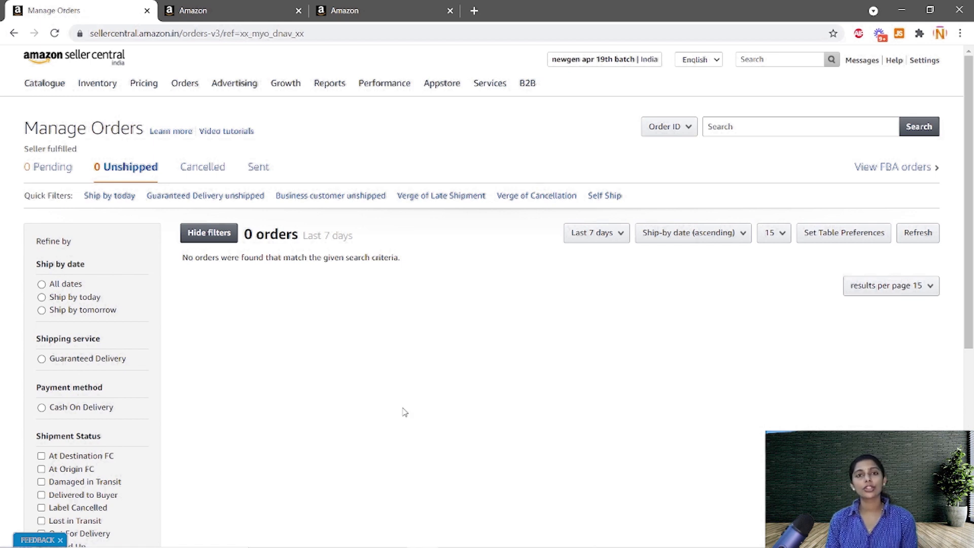
{"action": "left_click", "coordinate": [893, 170]}
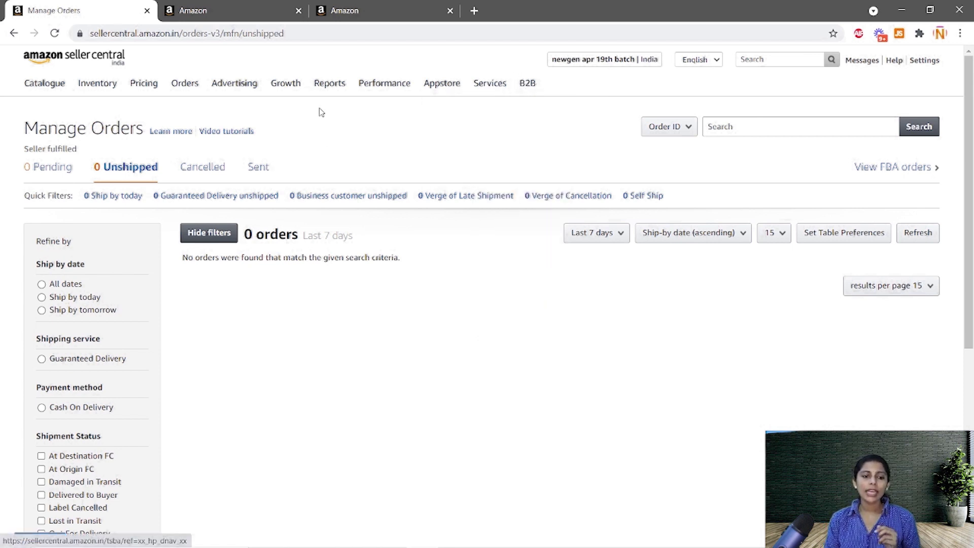
Step: Open the advertising Campaign Manager in its own browser tab and review the list of campaigns
{"action": "mouse_move", "coordinate": [245, 96]}
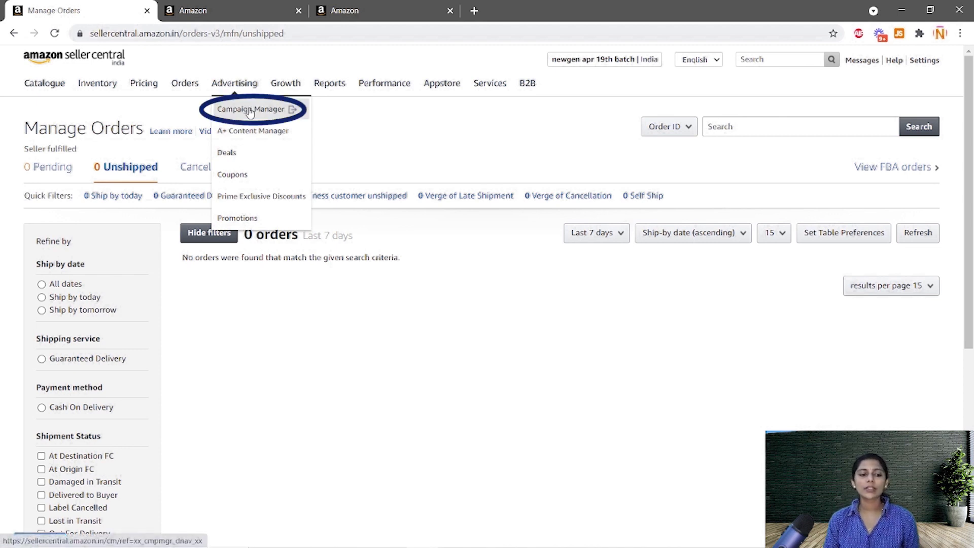
{"action": "left_click", "coordinate": [250, 111]}
{"action": "left_click", "coordinate": [358, 14]}
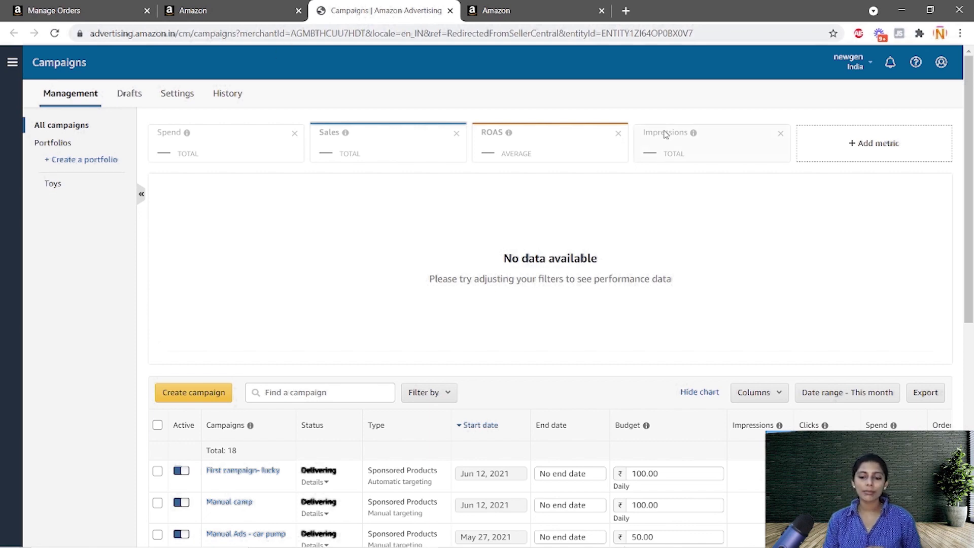
{"action": "left_click_drag", "start_coordinate": [969, 203], "coordinate": [972, 310]}
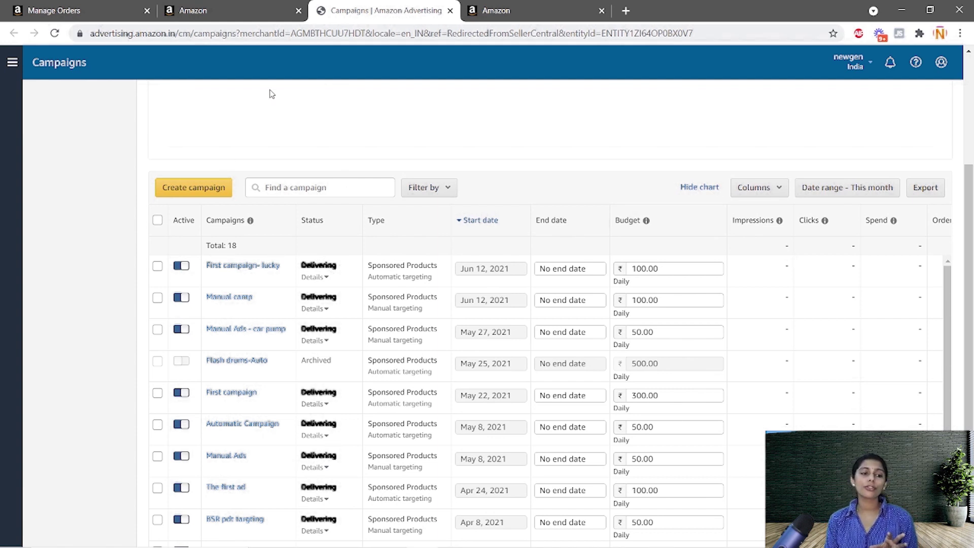
Step: Return to the orders page's browser tab, open the full inventory list, dismiss the Preferences tip and highlight the product count
{"action": "left_click", "coordinate": [246, 19]}
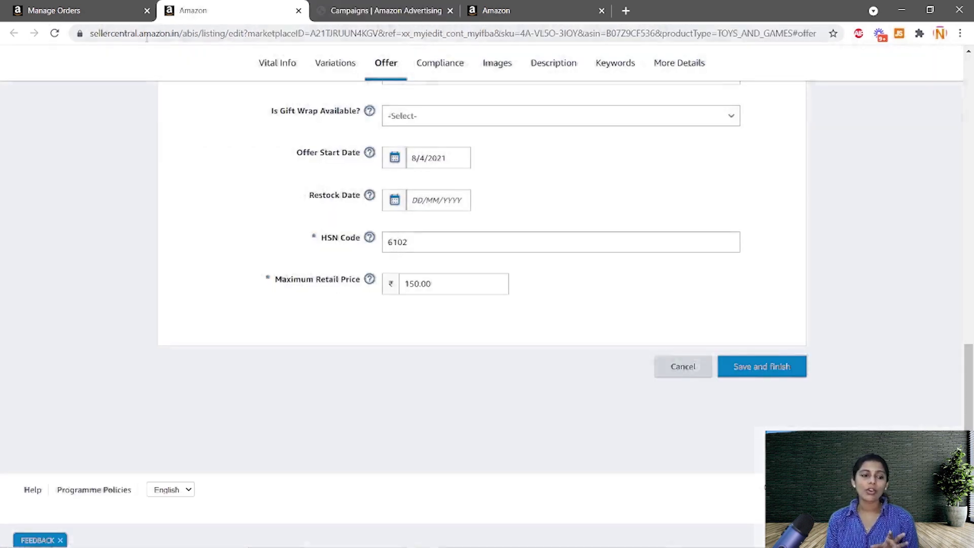
{"action": "left_click", "coordinate": [95, 19]}
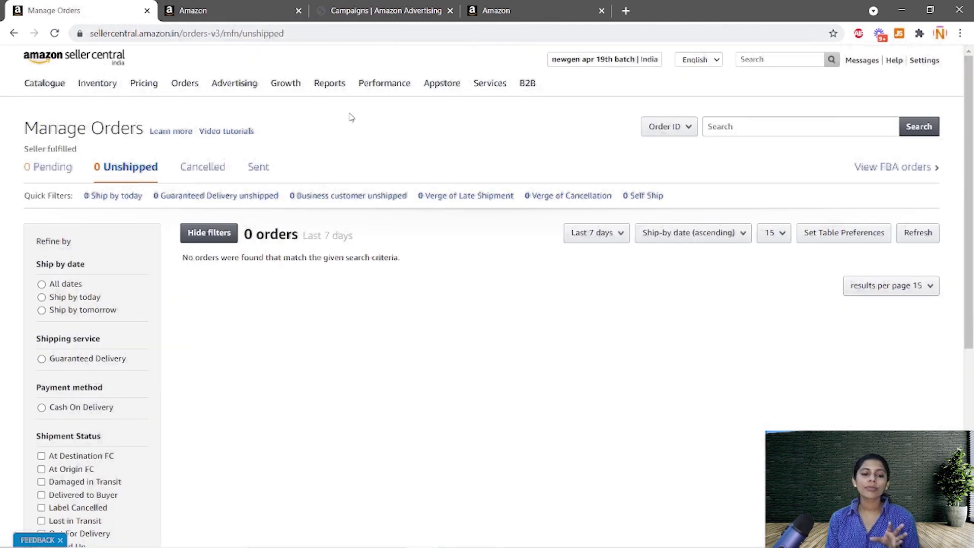
{"action": "mouse_move", "coordinate": [370, 100]}
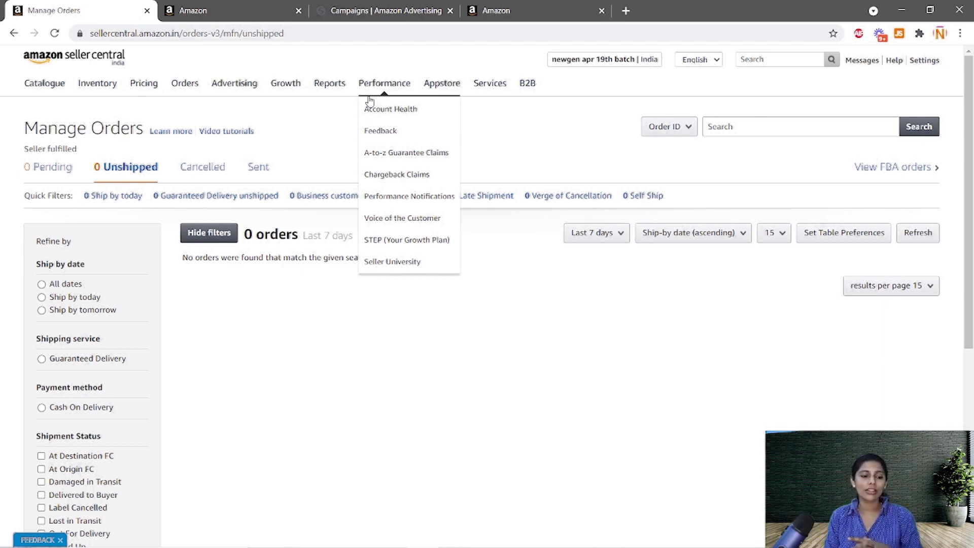
{"action": "mouse_move", "coordinate": [97, 83]}
{"action": "left_click", "coordinate": [100, 111]}
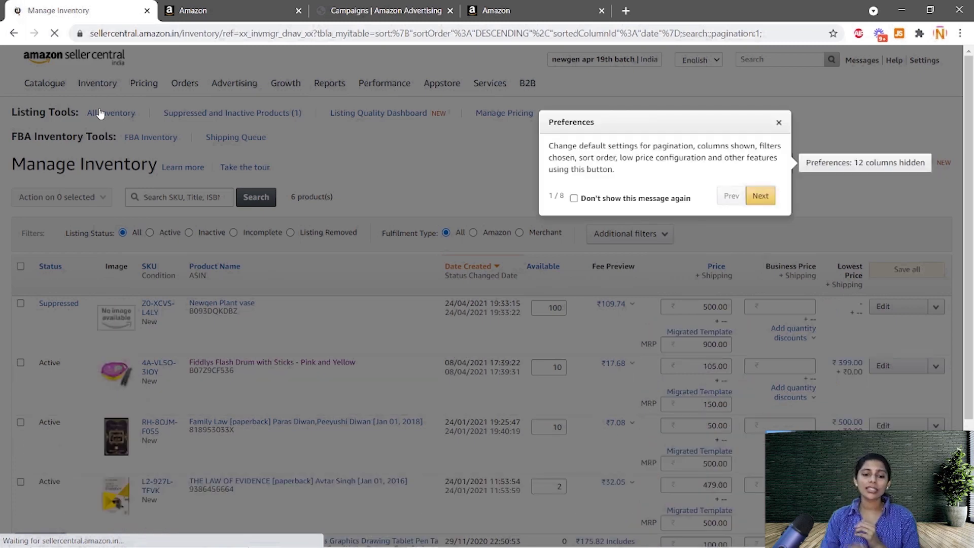
{"action": "left_click", "coordinate": [779, 123]}
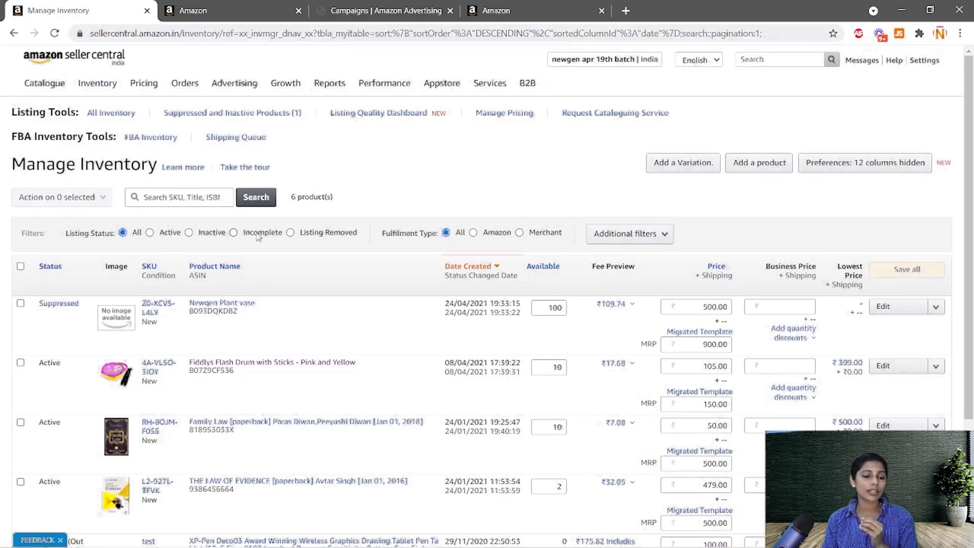
{"action": "left_click_drag", "start_coordinate": [293, 196], "coordinate": [338, 199]}
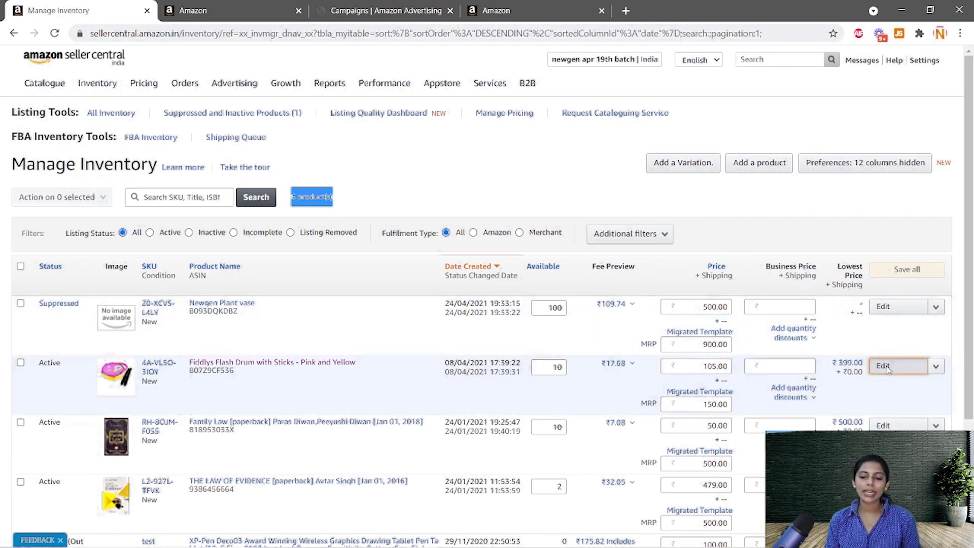
Step: Open the Fiddlys Flash Drum listing for editing and review its target audience and search terms under Keywords
{"action": "left_click", "coordinate": [885, 366]}
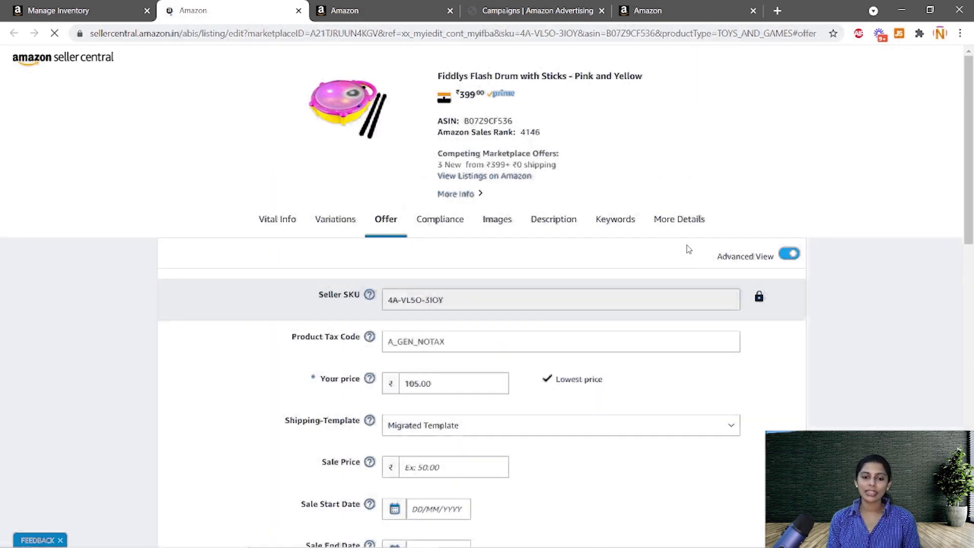
{"action": "left_click", "coordinate": [614, 220]}
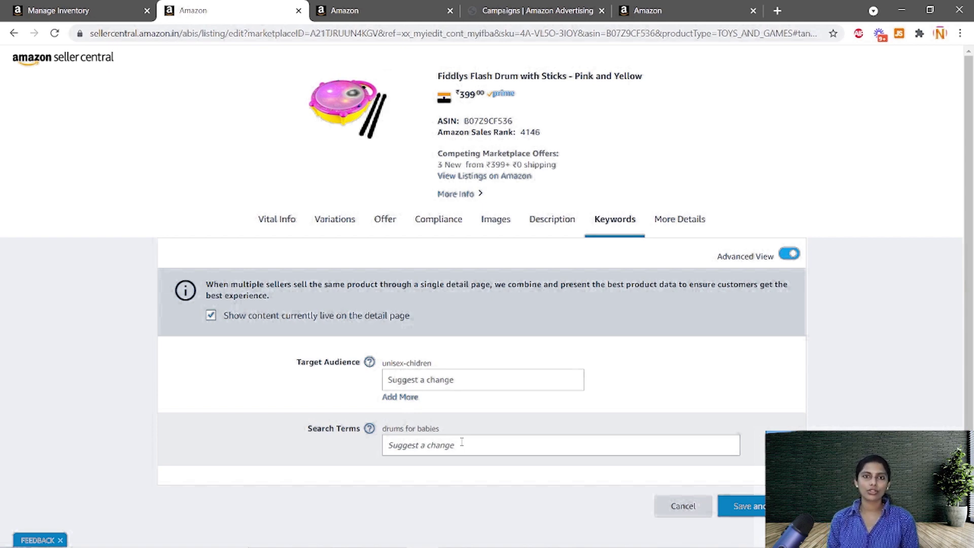
Step: Go back to the Manage Inventory page and open the Seller Central messages inbox
{"action": "key", "text": "ctrl+Page_Up"}
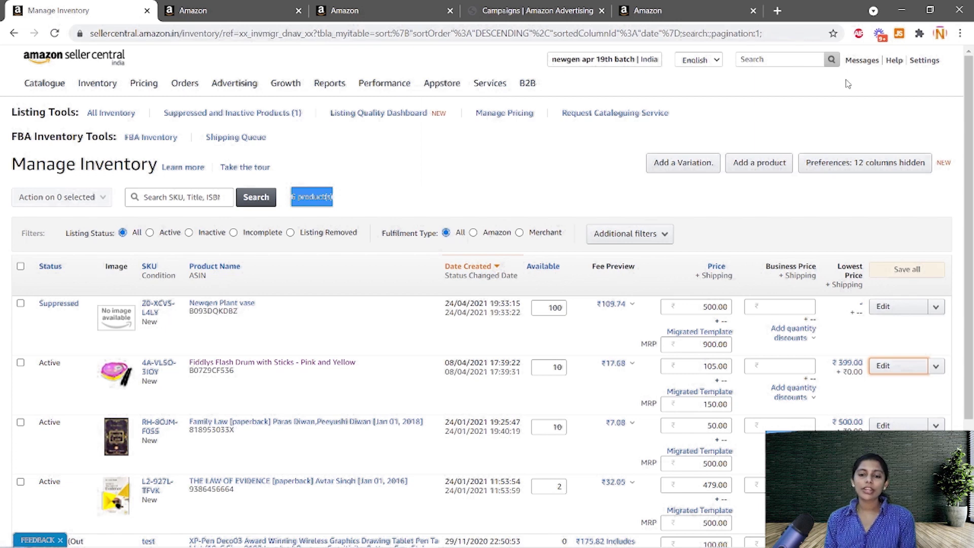
{"action": "left_click", "coordinate": [856, 65]}
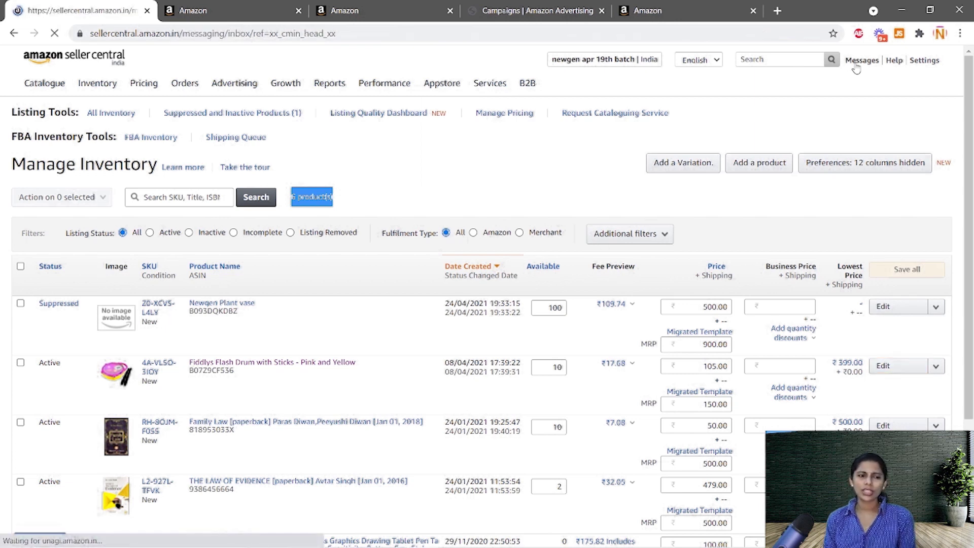